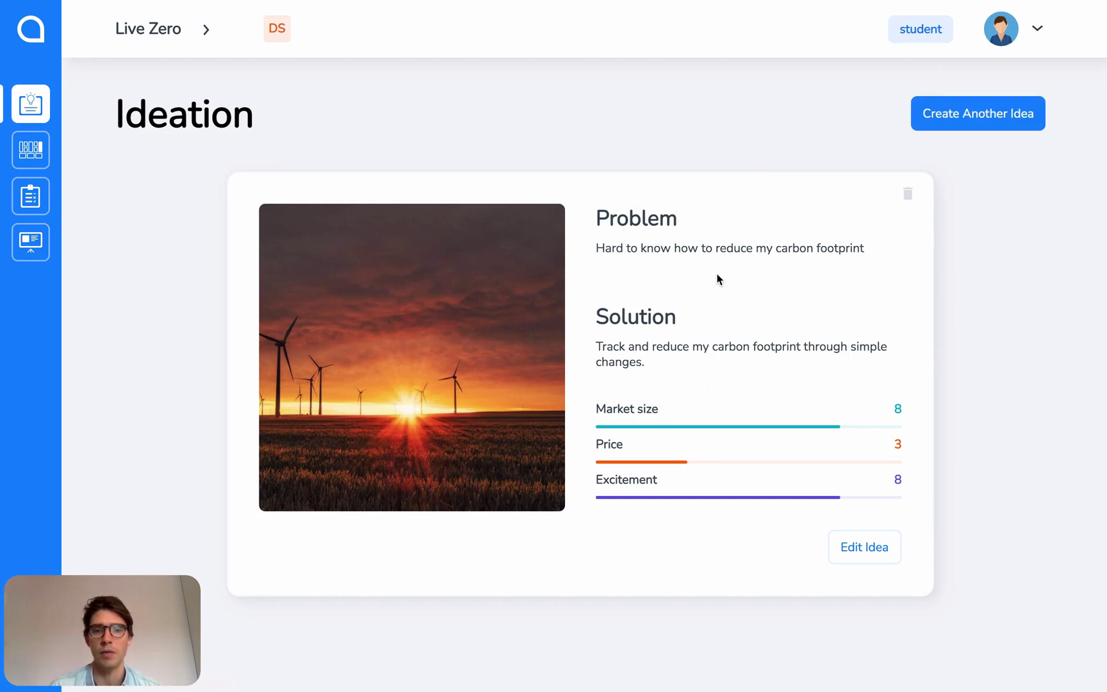
- Open the carbon footprint idea for editing and review the Get Inspired page down to the selected images
click(864, 544)
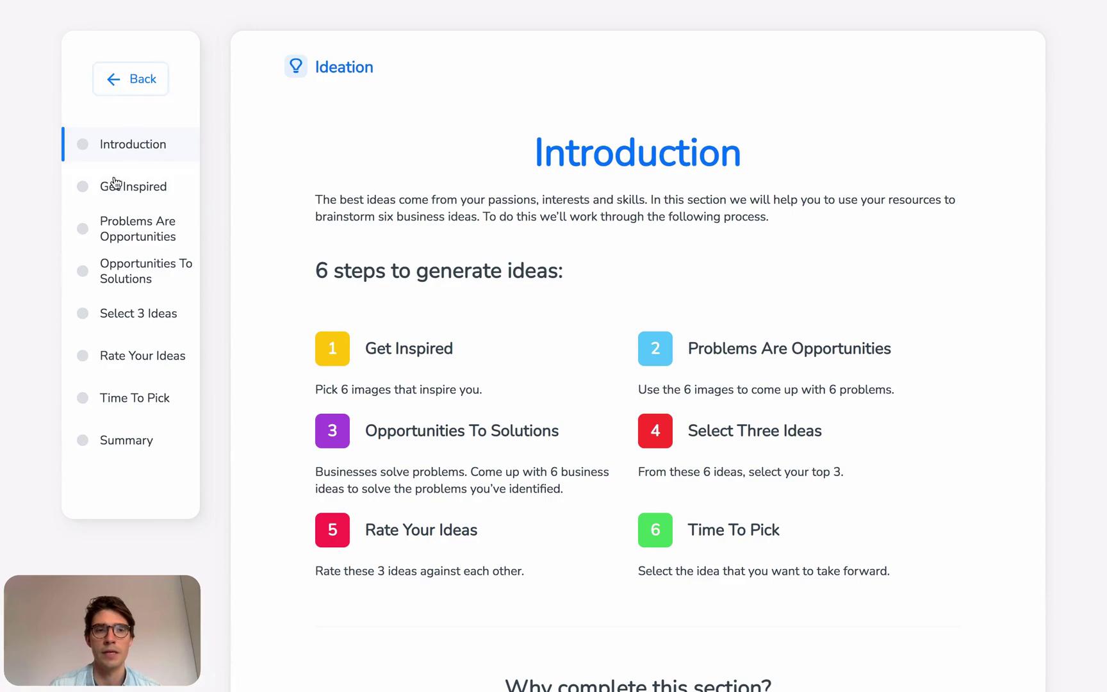
click(119, 200)
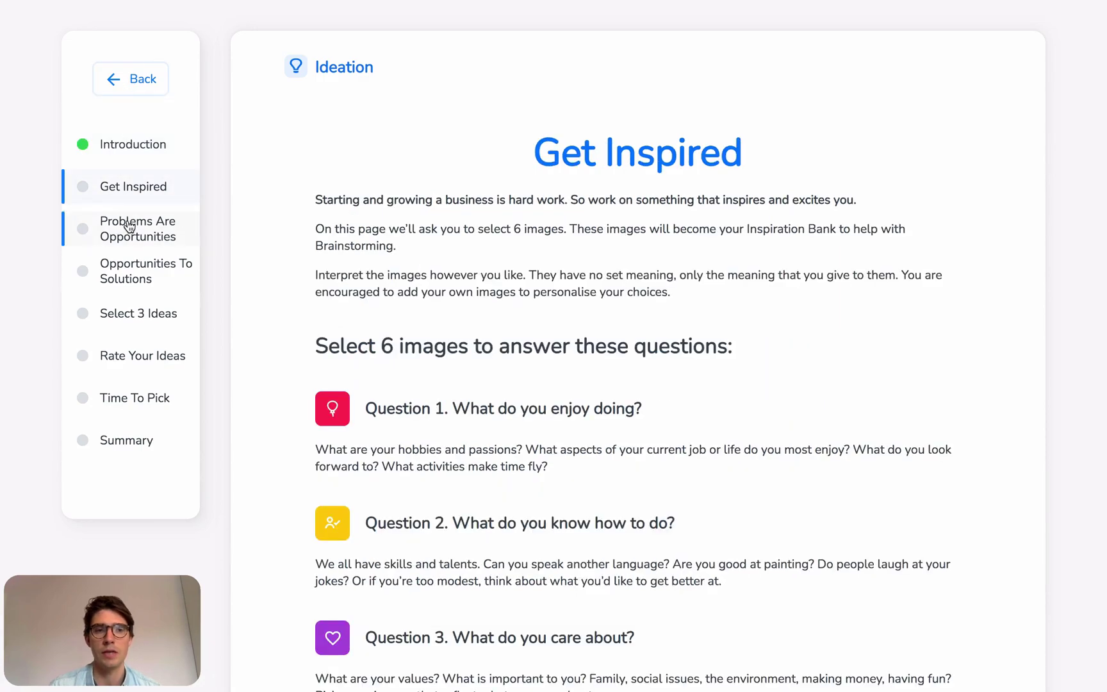
click(129, 221)
click(127, 192)
scroll(532, 264, down, 10)
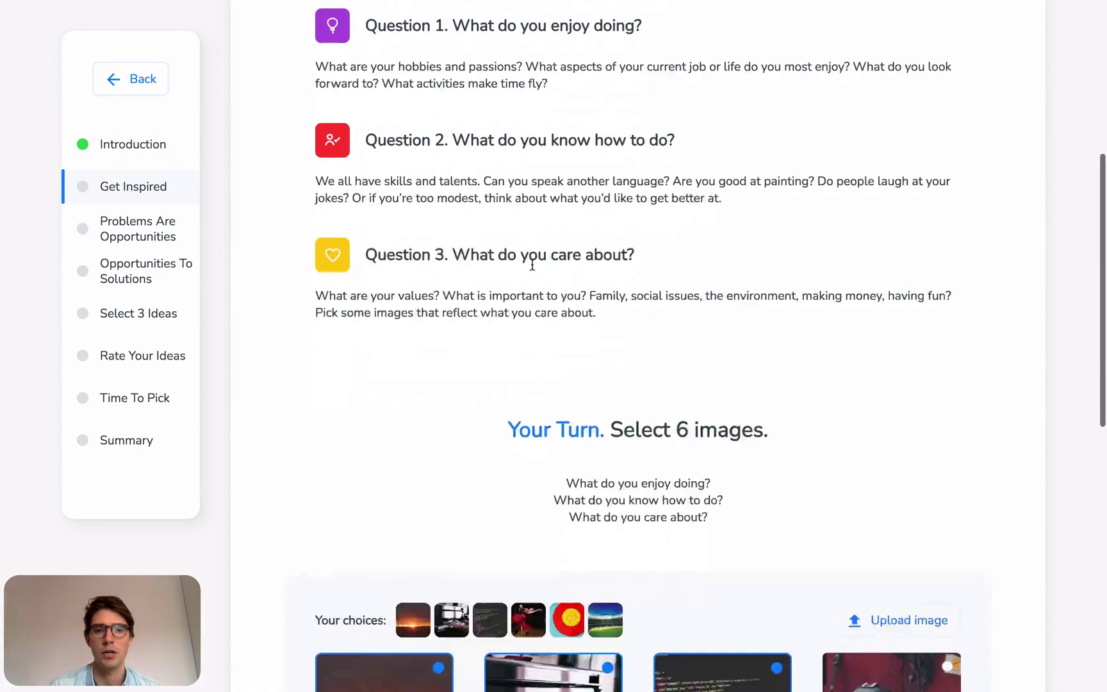
scroll(534, 269, down, 3)
- Review the Problems Are Opportunities page with its six brainstormed problems, and return to the Ideation overview
click(965, 591)
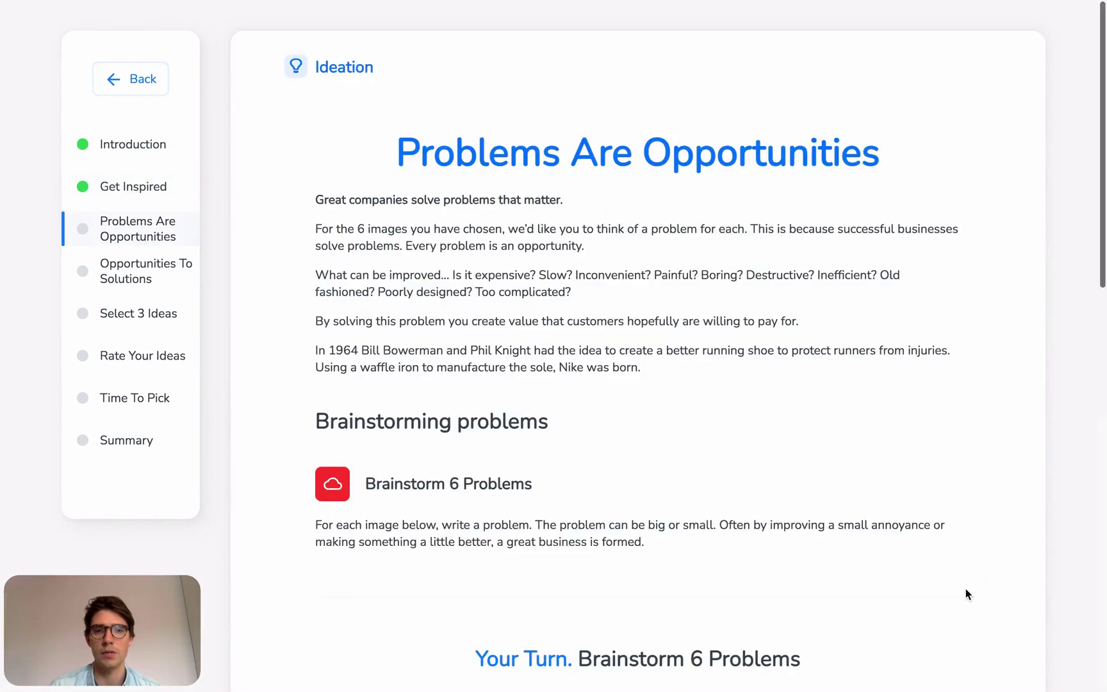
scroll(793, 469, up, 1)
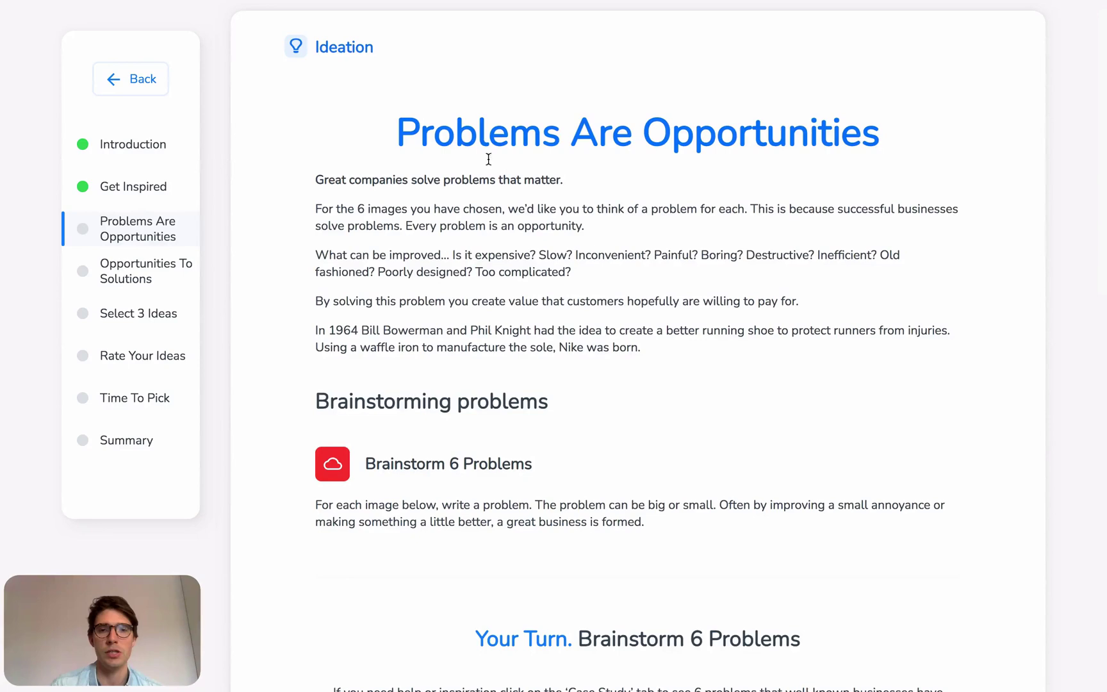
scroll(568, 301, down, 2)
scroll(568, 301, down, 10)
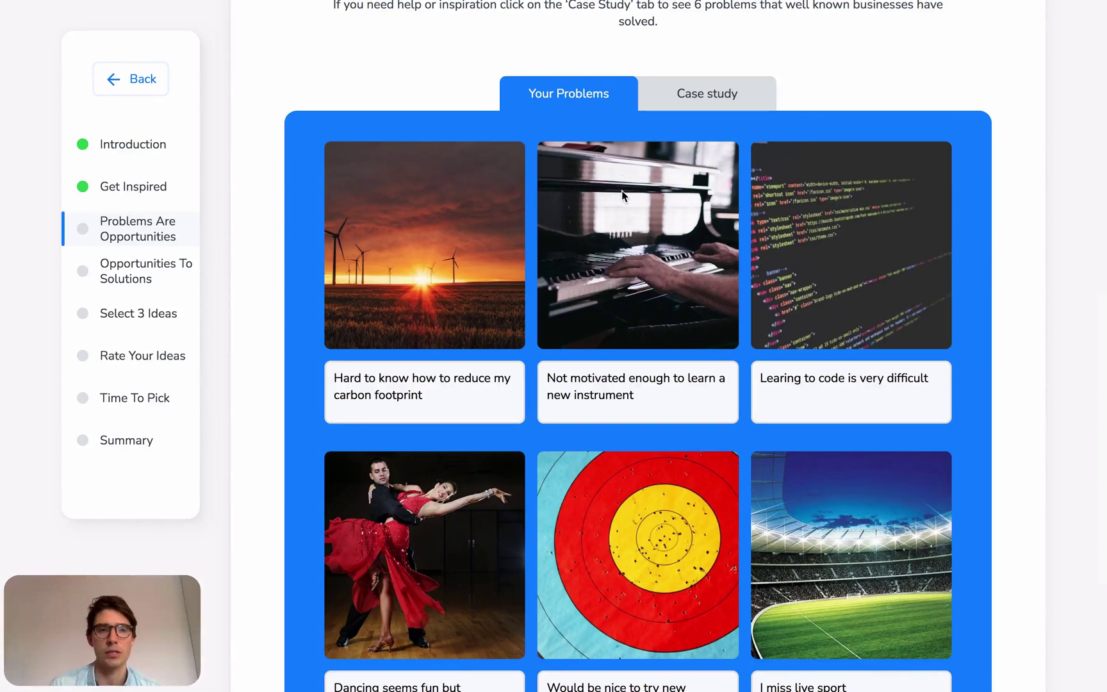
click(133, 77)
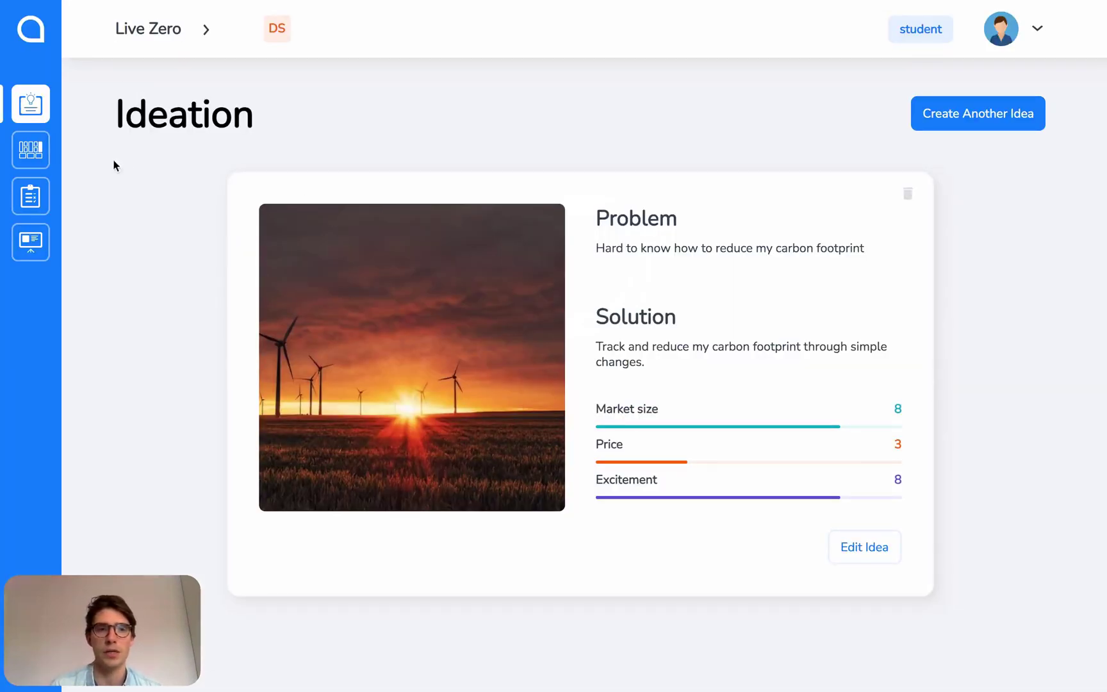
- Open the Business Model Canvas's Customer Segments section and view the Build a Customer Persona answers for the segments
click(32, 149)
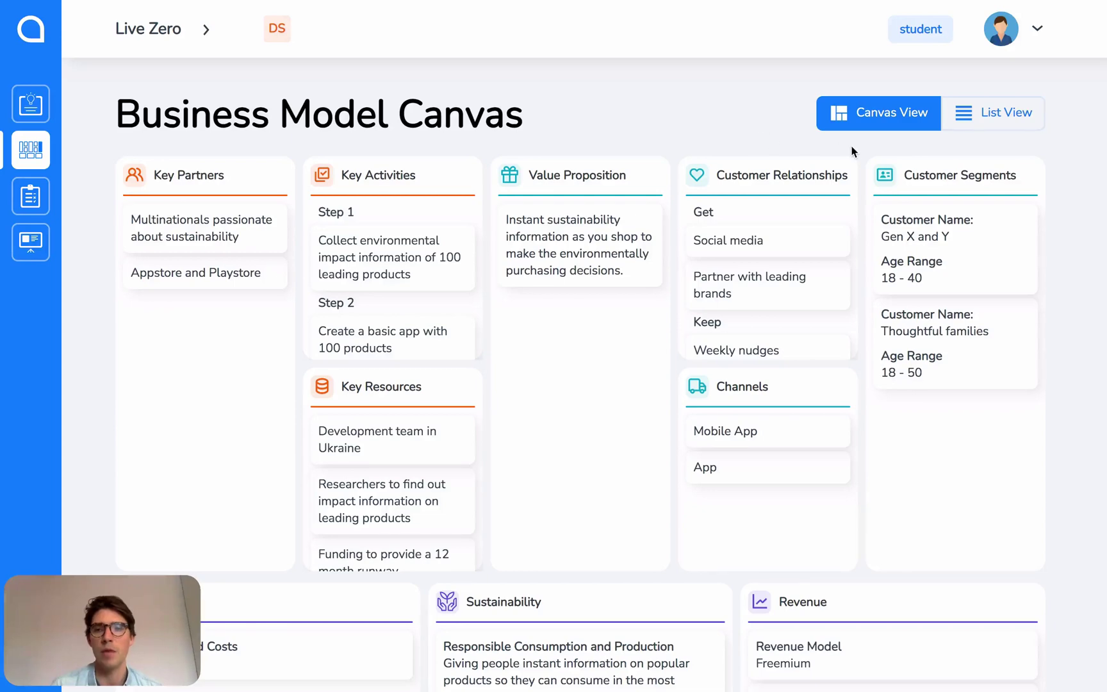
click(966, 177)
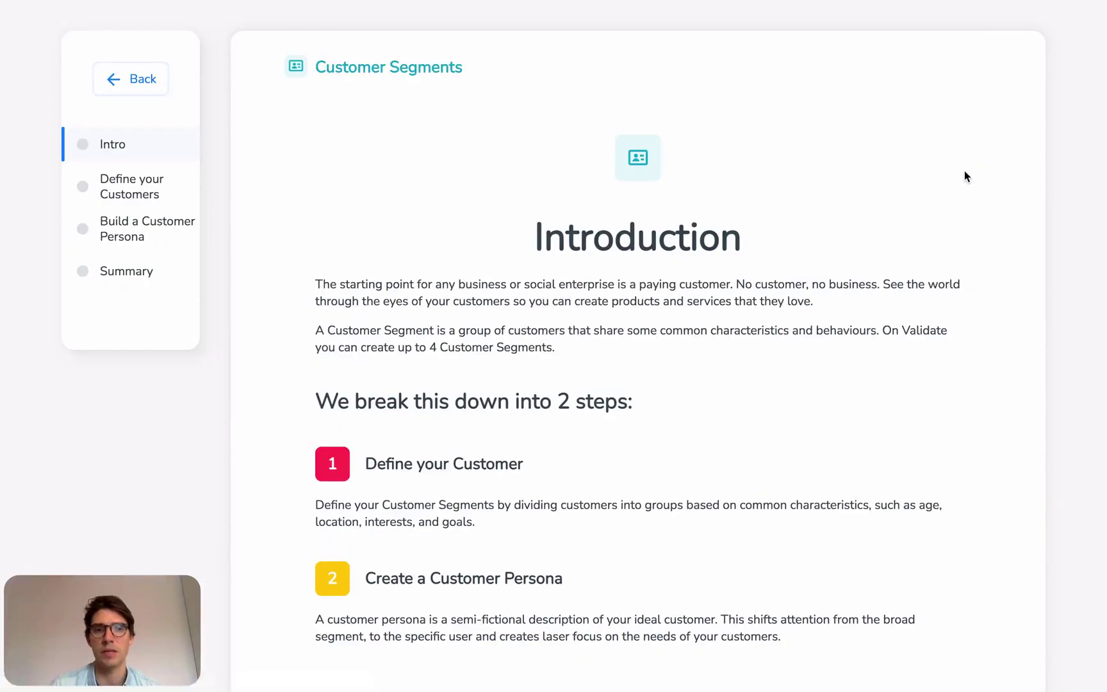
click(148, 193)
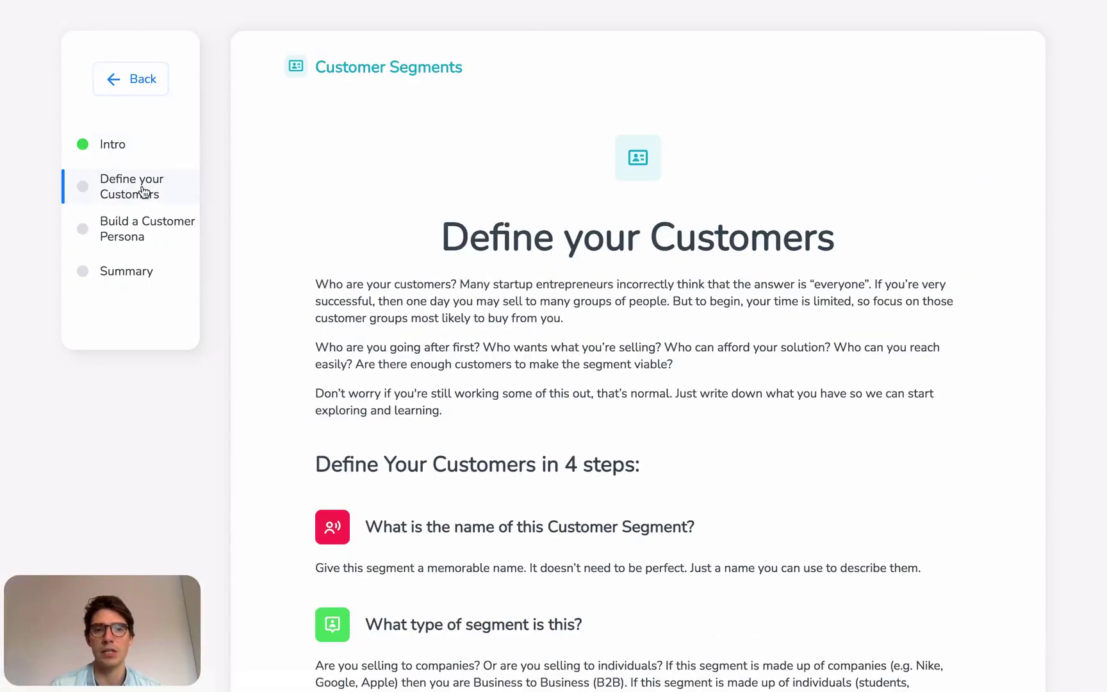
click(135, 233)
scroll(300, 282, down, 8)
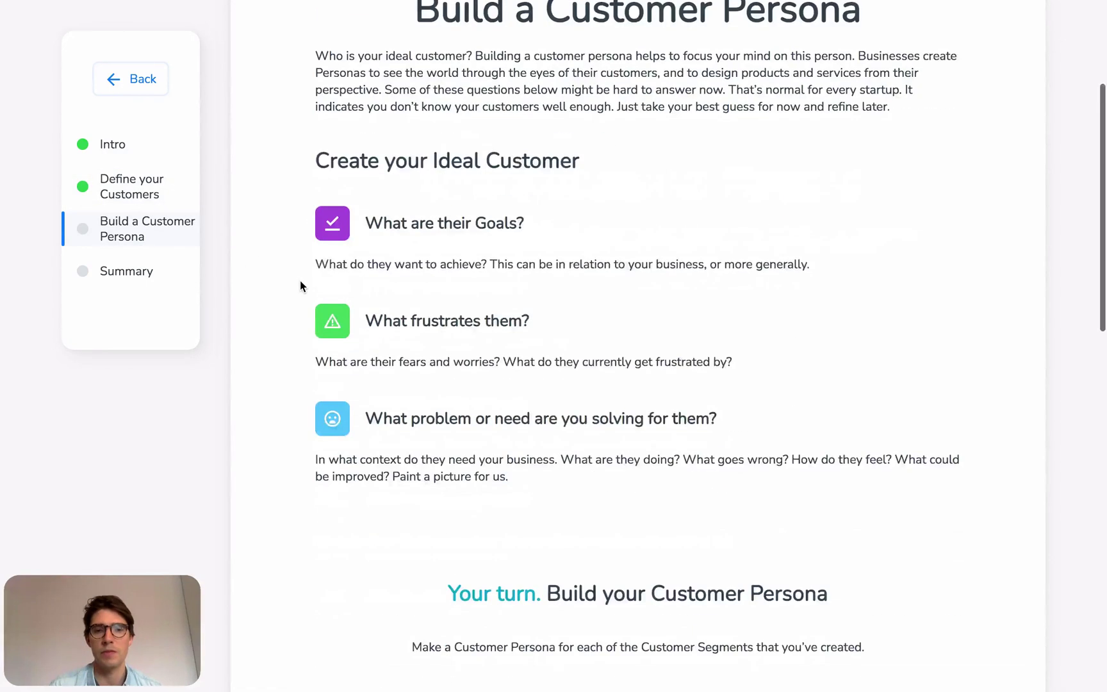
scroll(300, 280, down, 4)
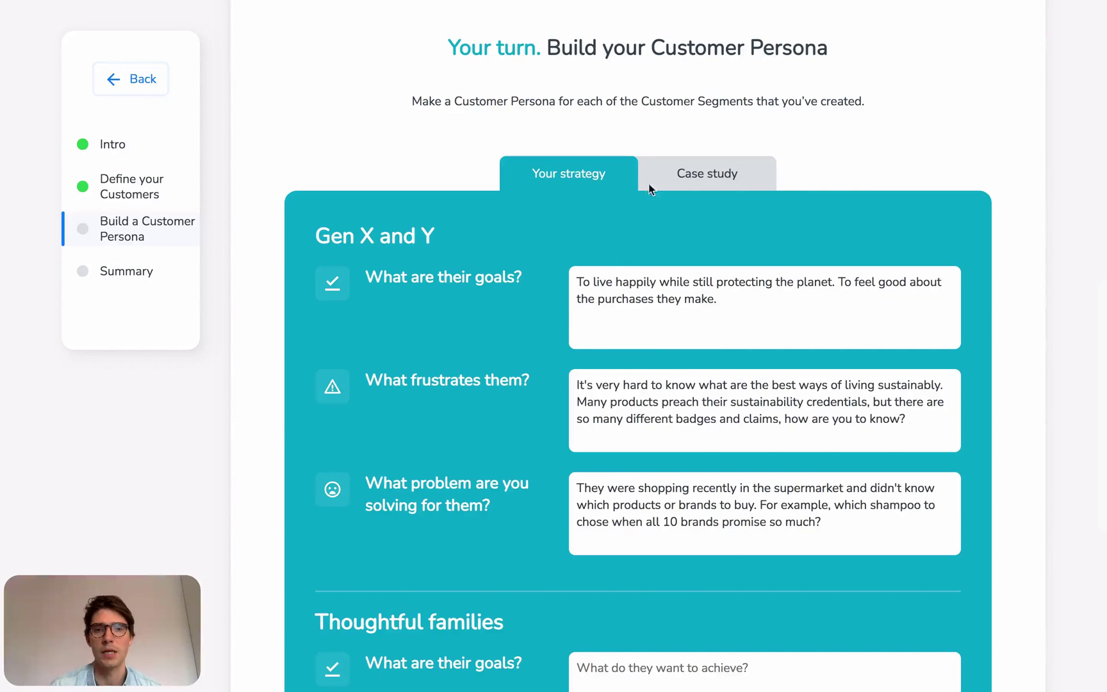
- Browse the customer persona case studies for Change Please, Buttercrumble and Lucy & Yak, expanding the Lucy & Yak company description
click(723, 172)
click(476, 230)
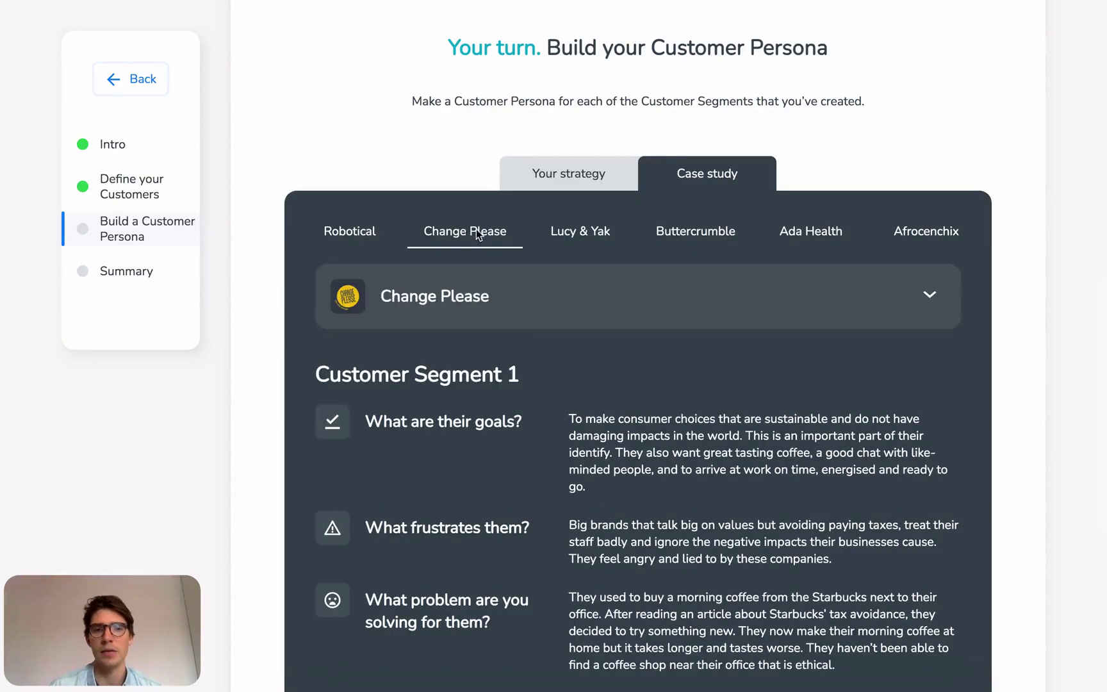
click(586, 231)
click(685, 232)
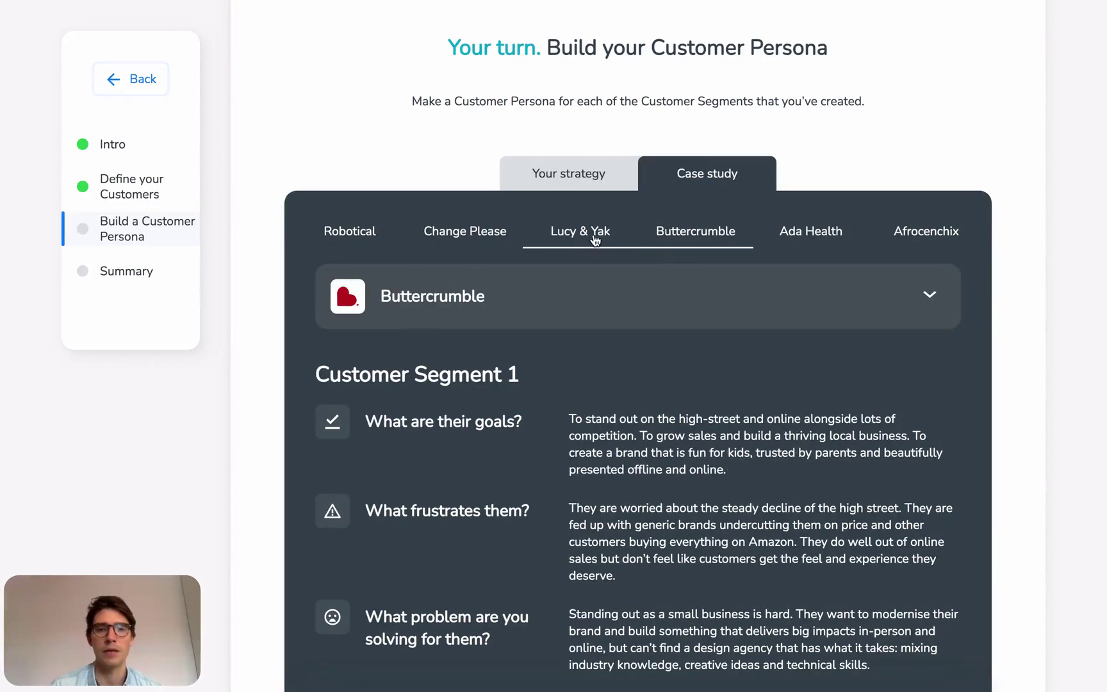
click(575, 288)
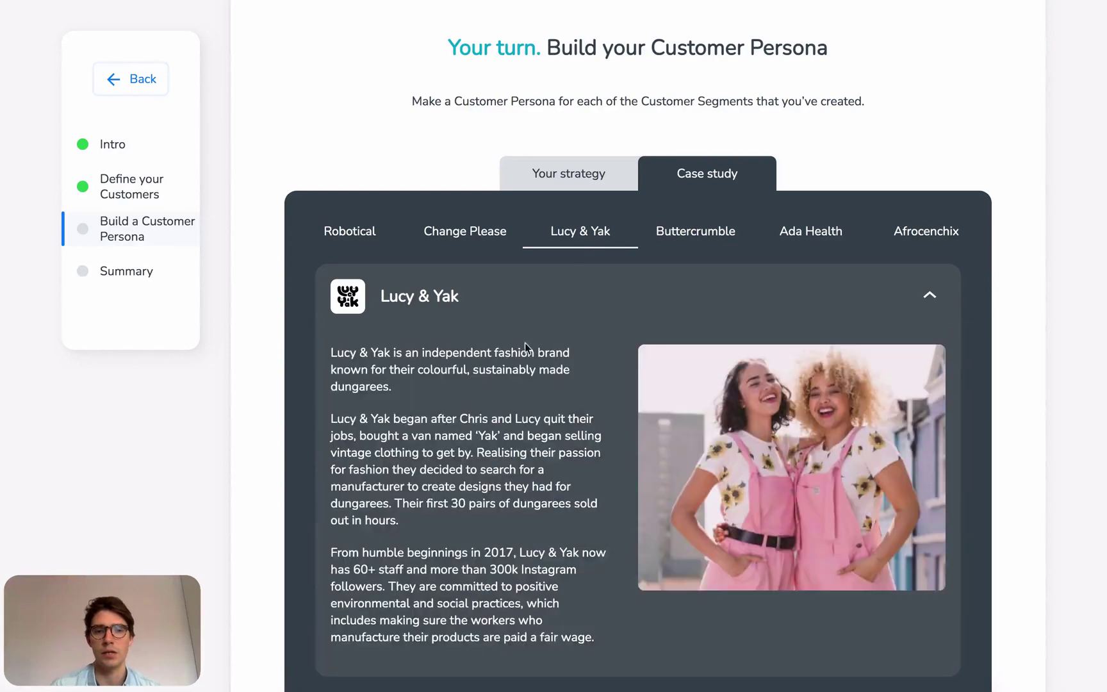
scroll(500, 442, down, 1)
- Review the Customer Segments summary with the Gen X and Y segment, and return to the Business Model Canvas
click(151, 277)
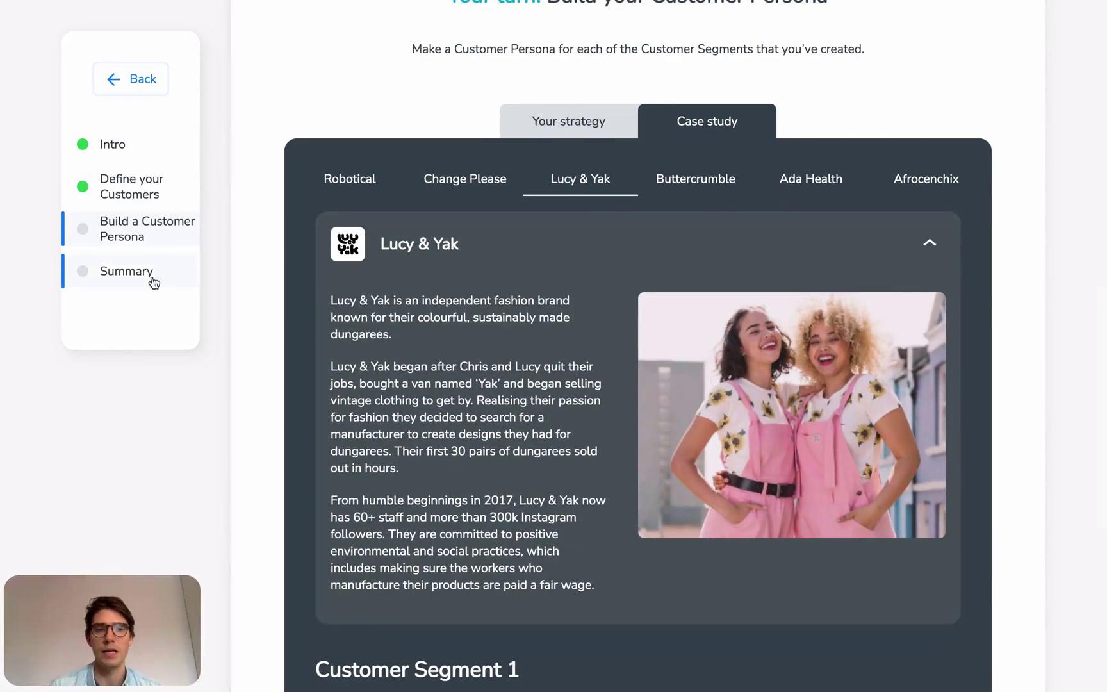
scroll(450, 336, up, 15)
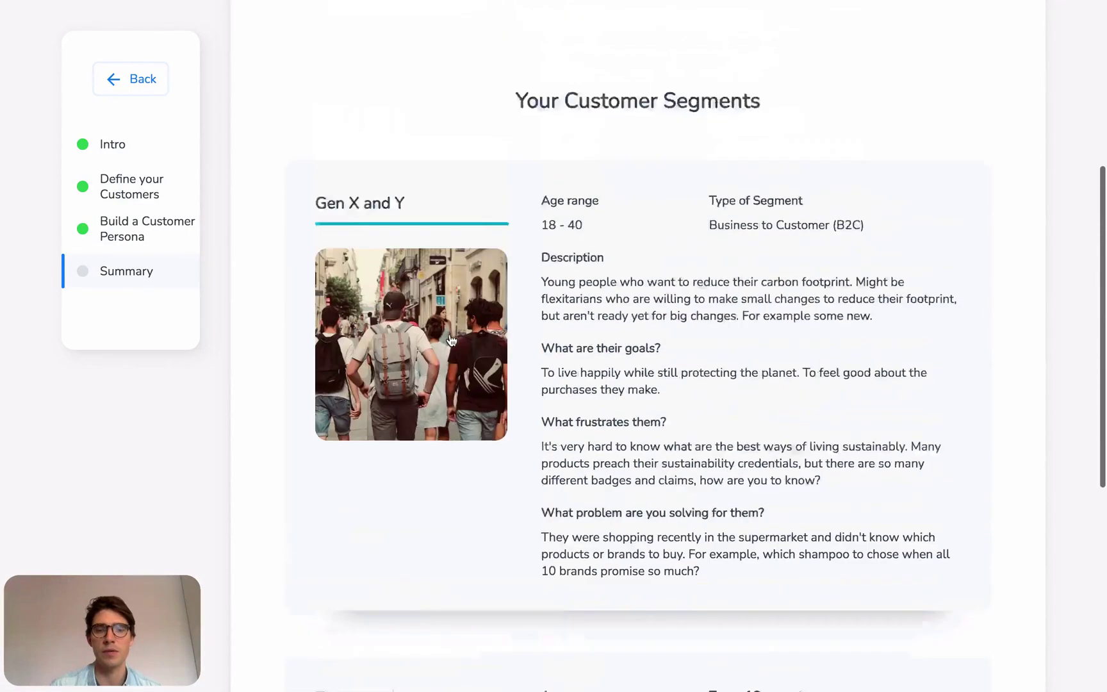
scroll(449, 339, down, 2)
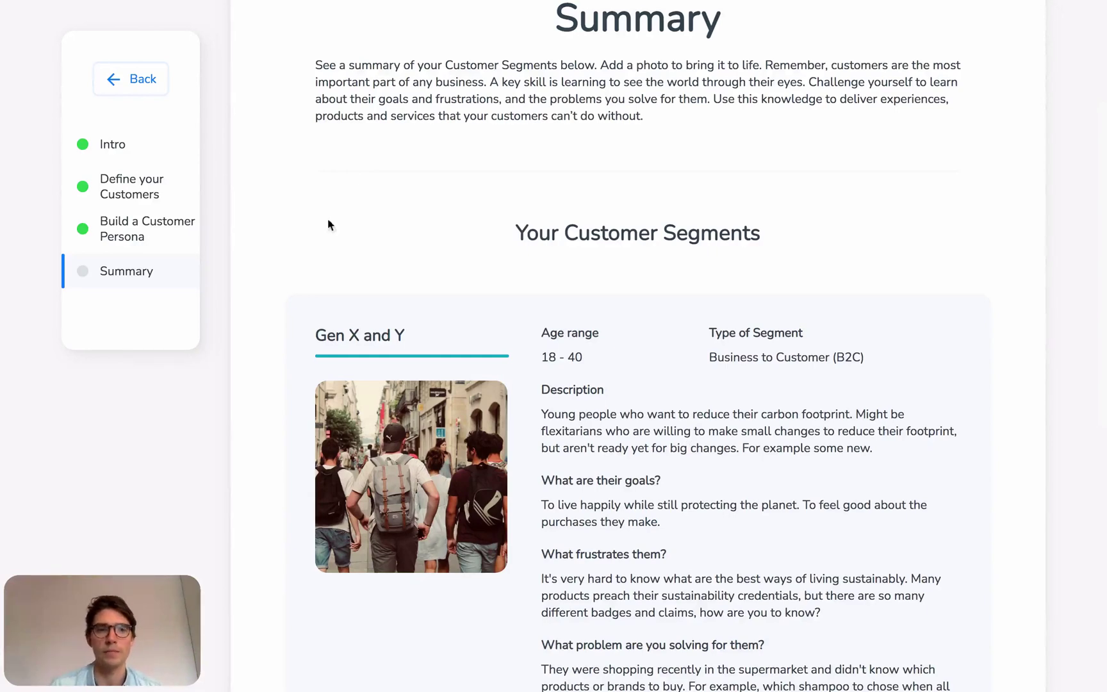
click(141, 79)
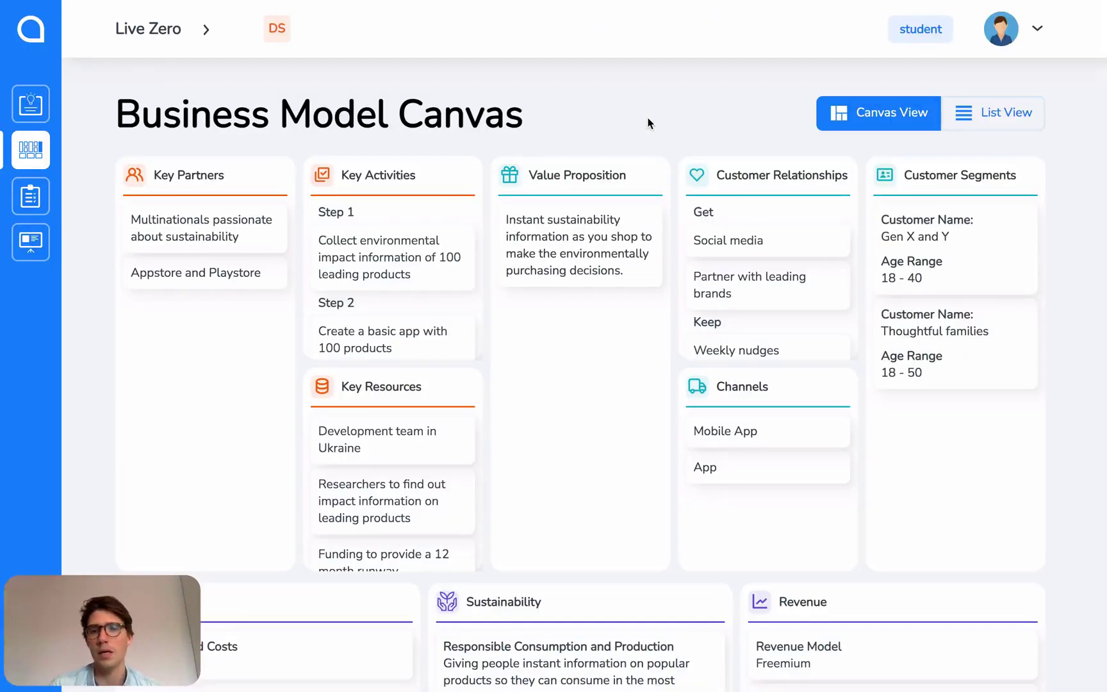
- Preview the canvas's Value Proposition block, examining its solution, key features and unique selling point
click(552, 241)
scroll(695, 328, down, 1)
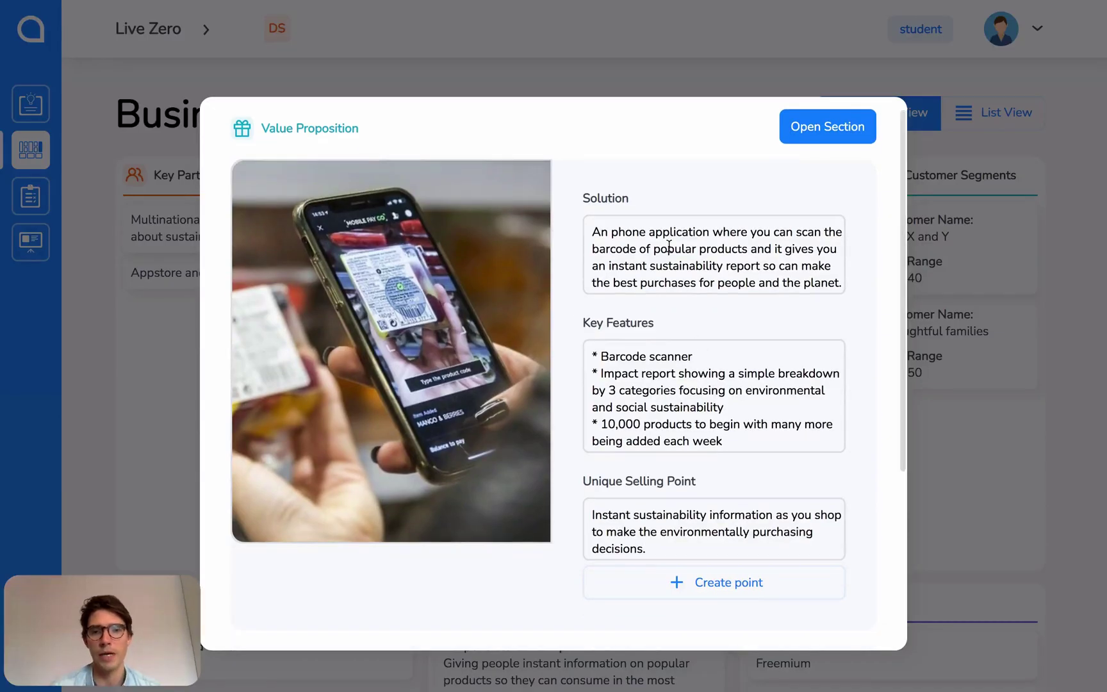
scroll(714, 379, up, 1)
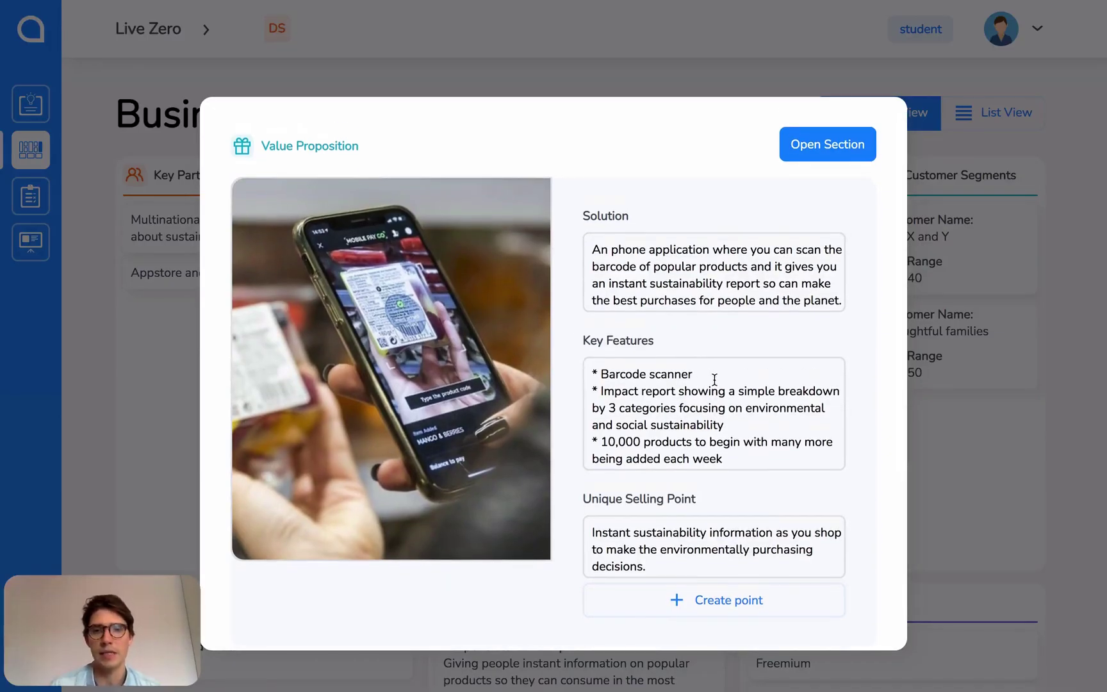
click(832, 145)
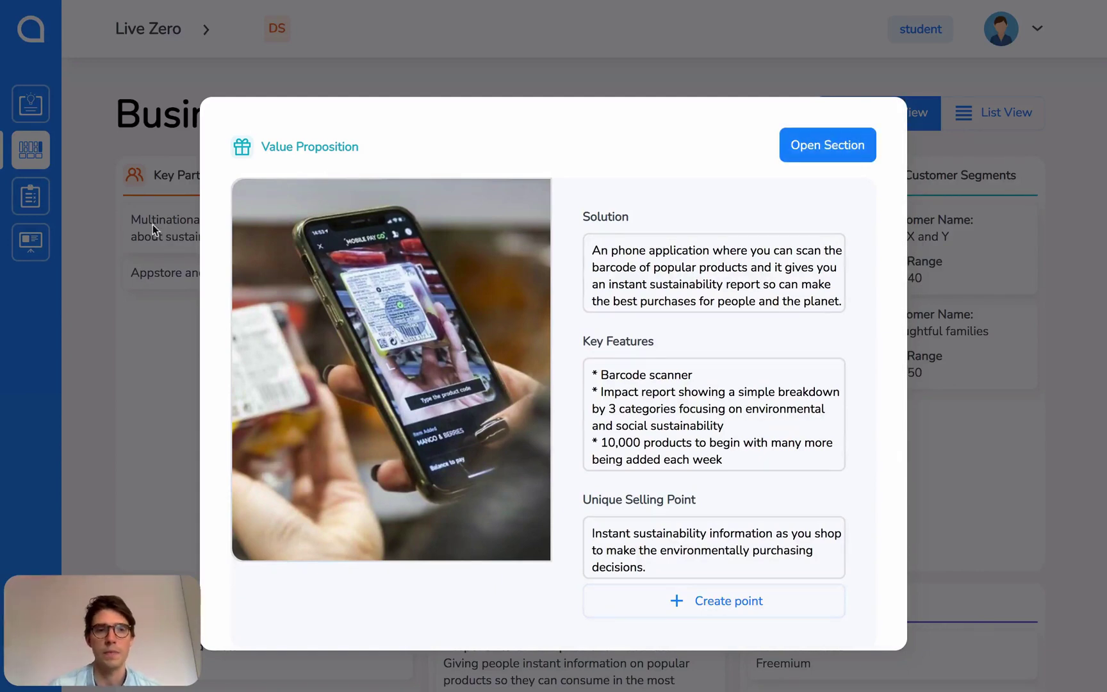
- Create a new test in the Testing section and return to the test list, leaving the test blank
click(30, 195)
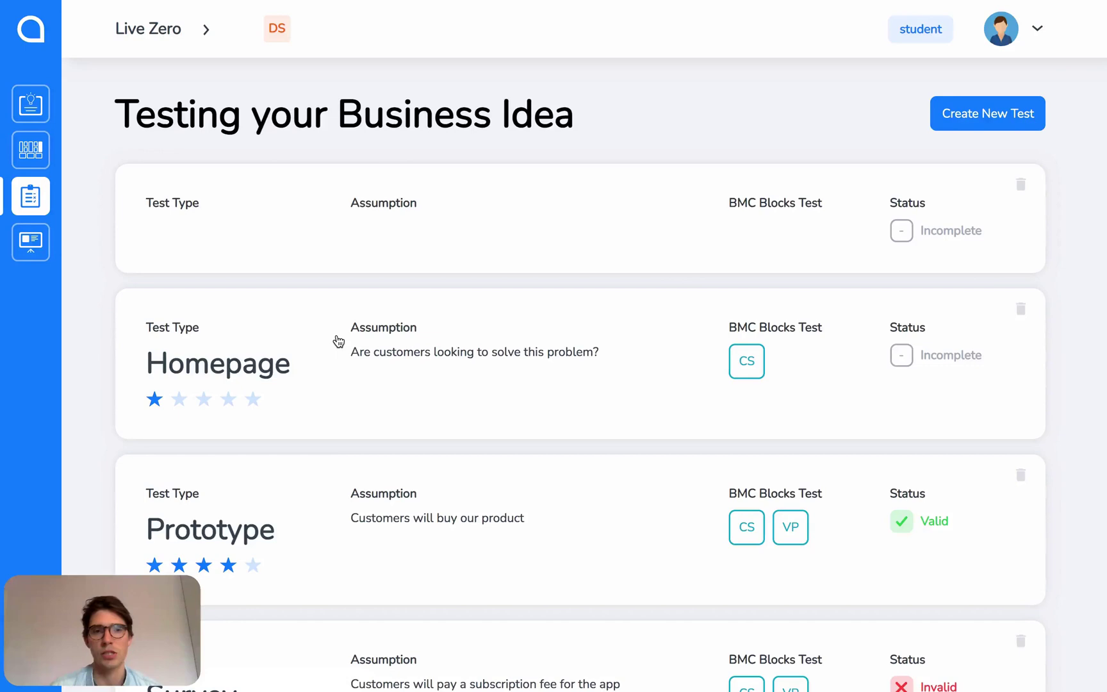
click(996, 124)
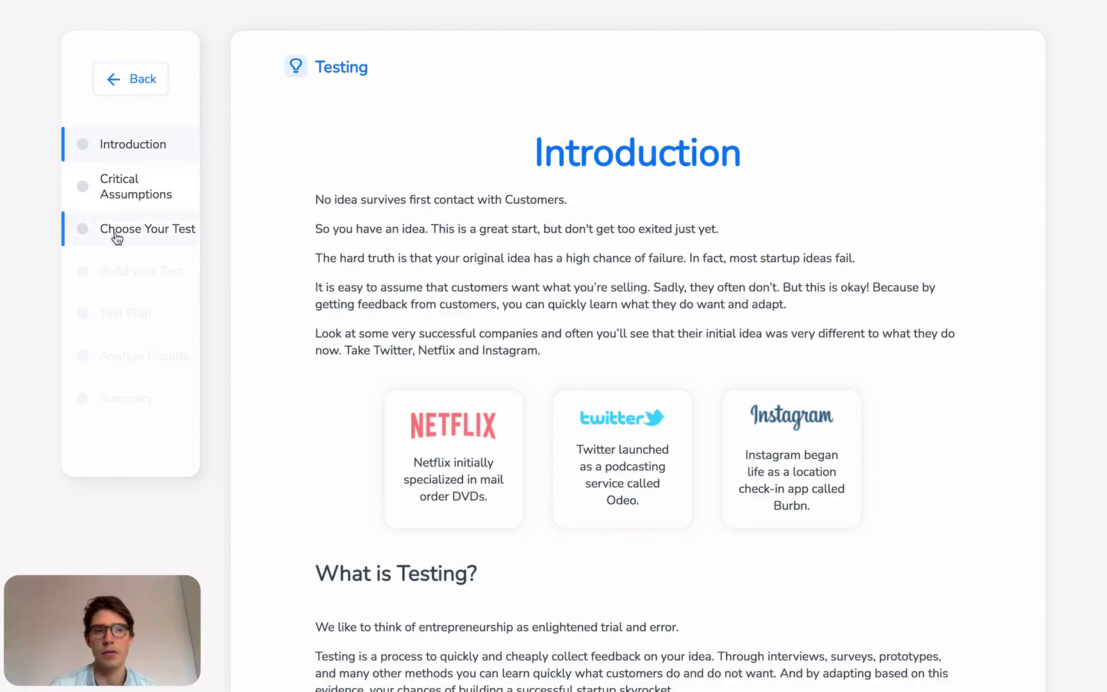
click(131, 84)
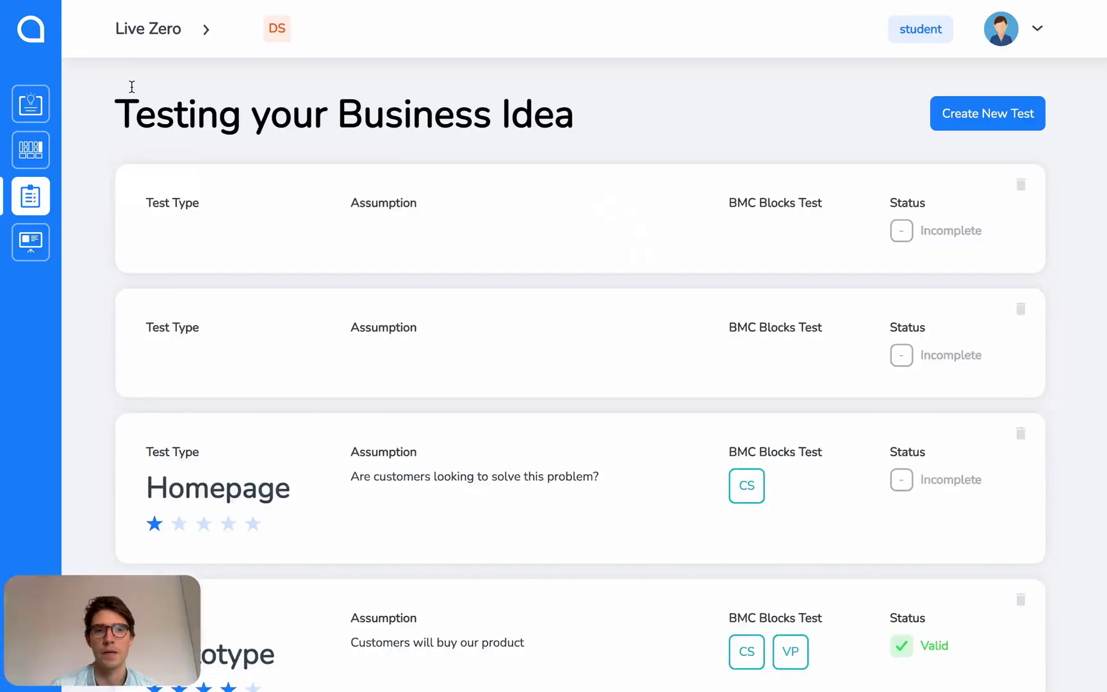
- View the details of the Prototype test in the test list, and close them
scroll(534, 413, down, 2)
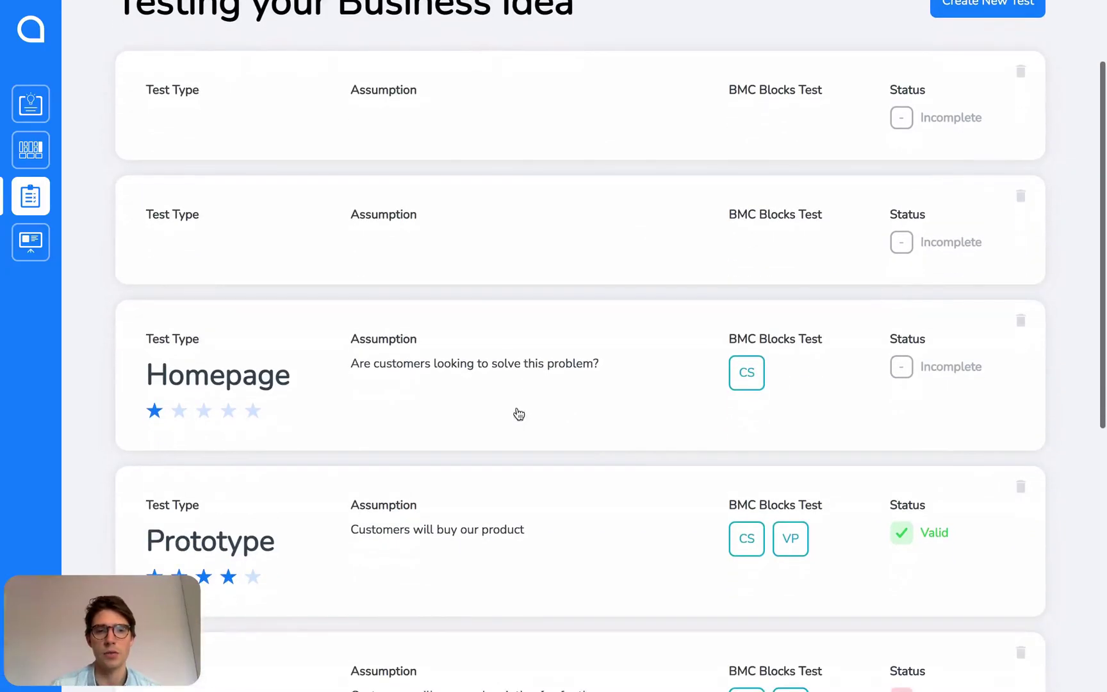
scroll(418, 479, down, 2)
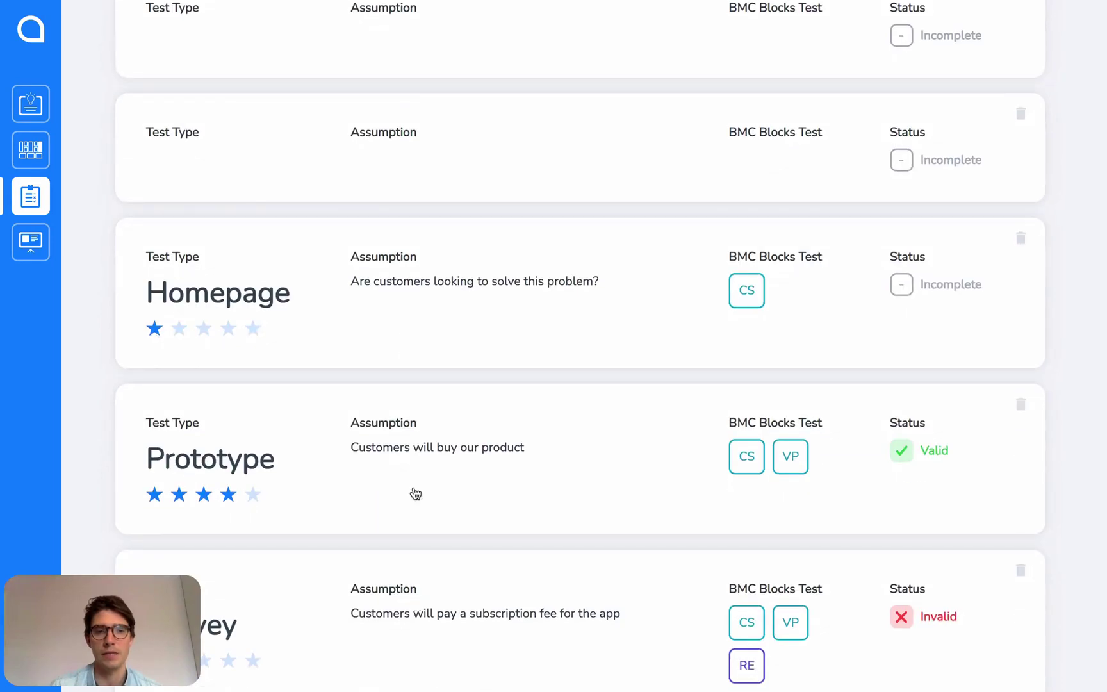
scroll(427, 410, down, 1)
click(425, 435)
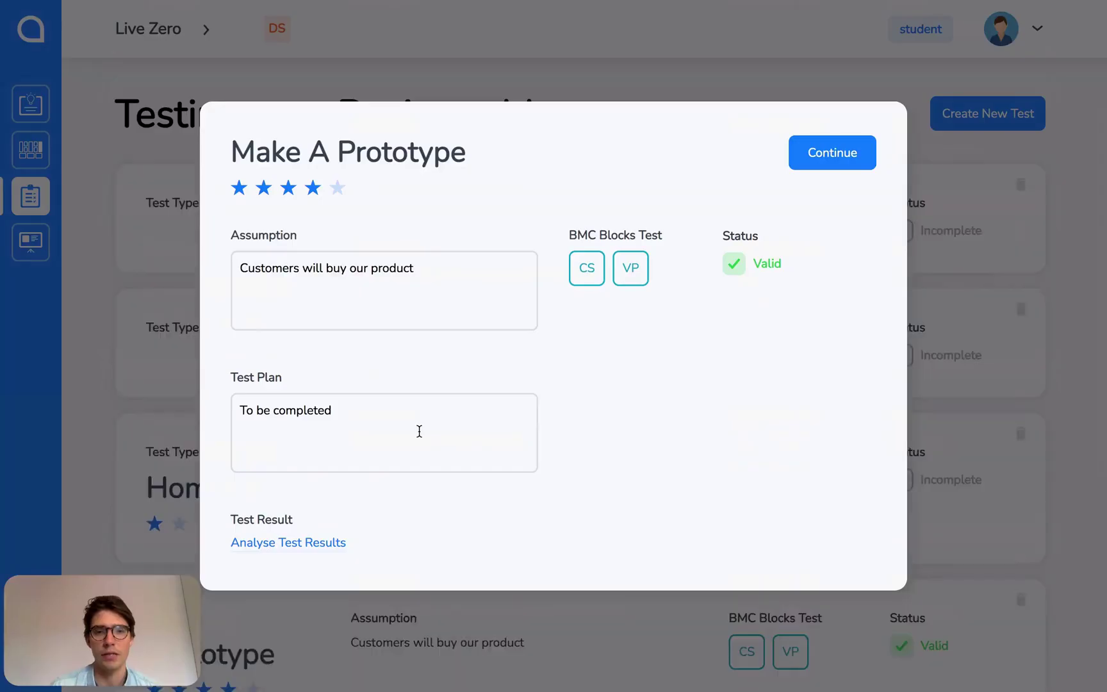
click(991, 236)
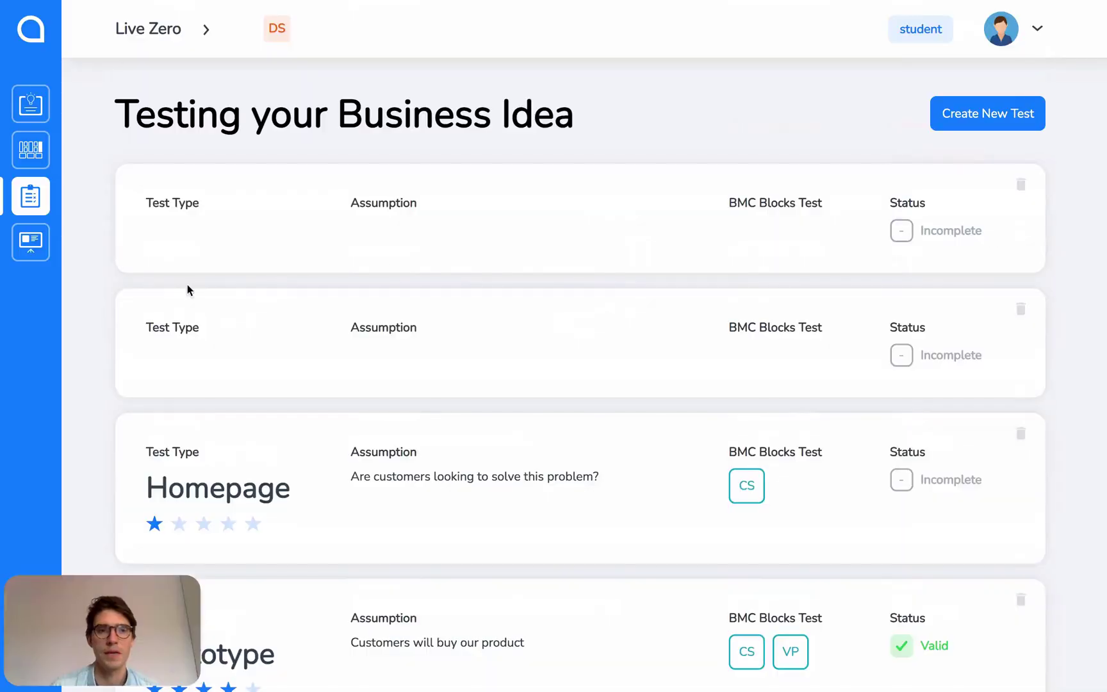
- Open the Portfolio and review its Introduction, Project Summary, The Team and Business Model Canvas sections
click(29, 238)
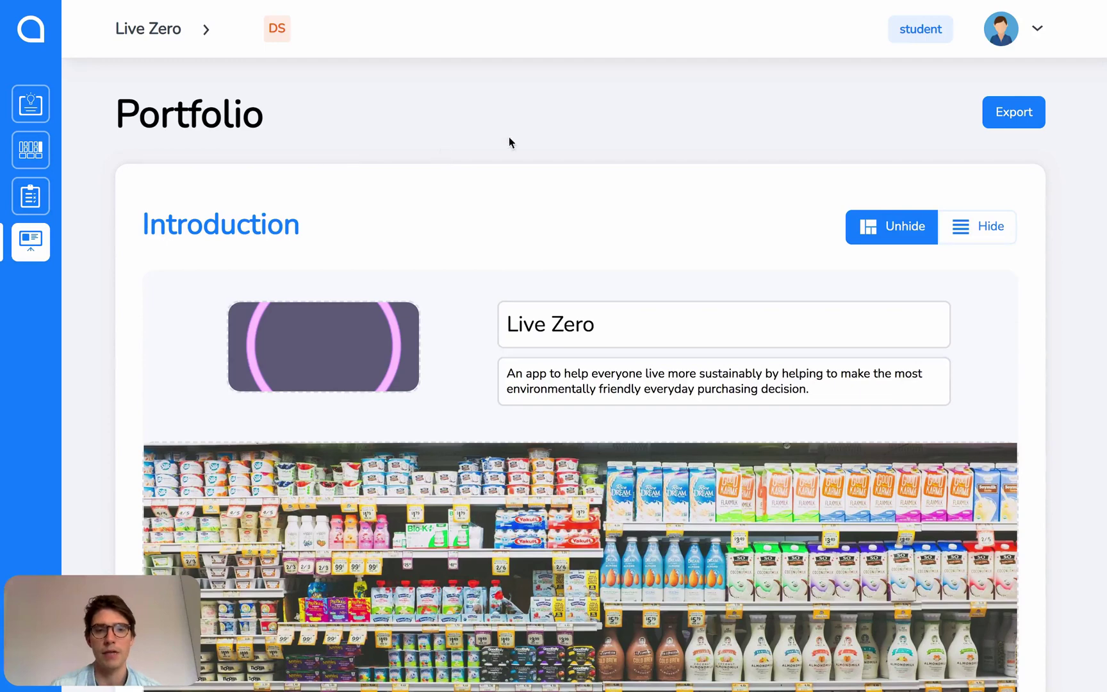
scroll(513, 141, down, 2)
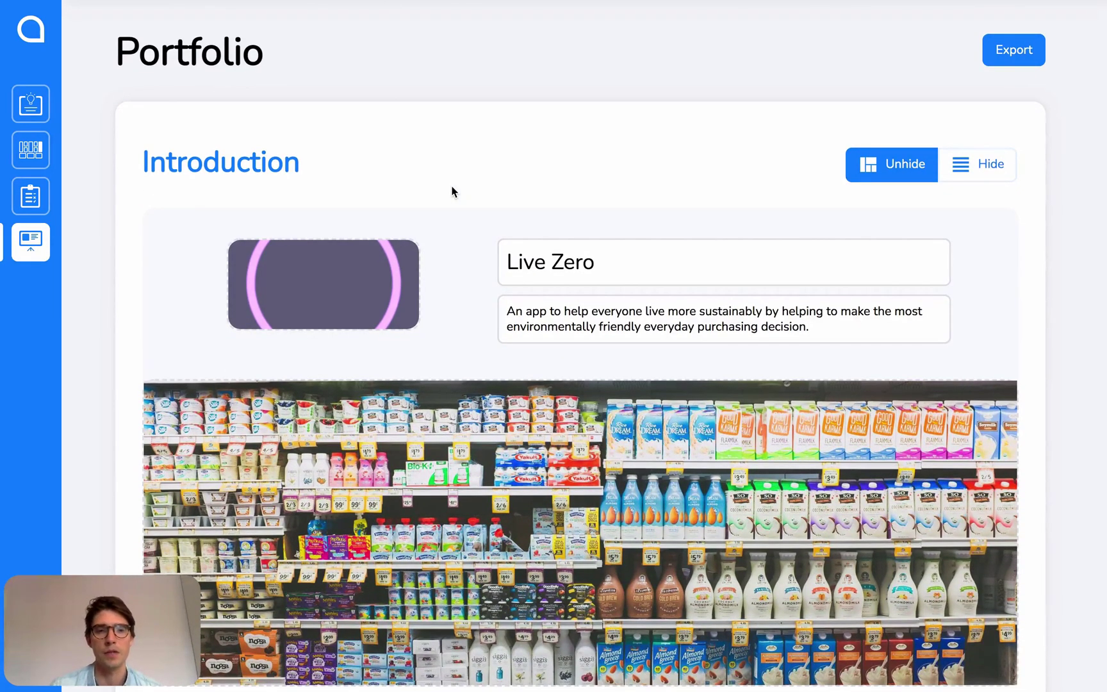
scroll(453, 191, down, 1)
scroll(410, 288, down, 1)
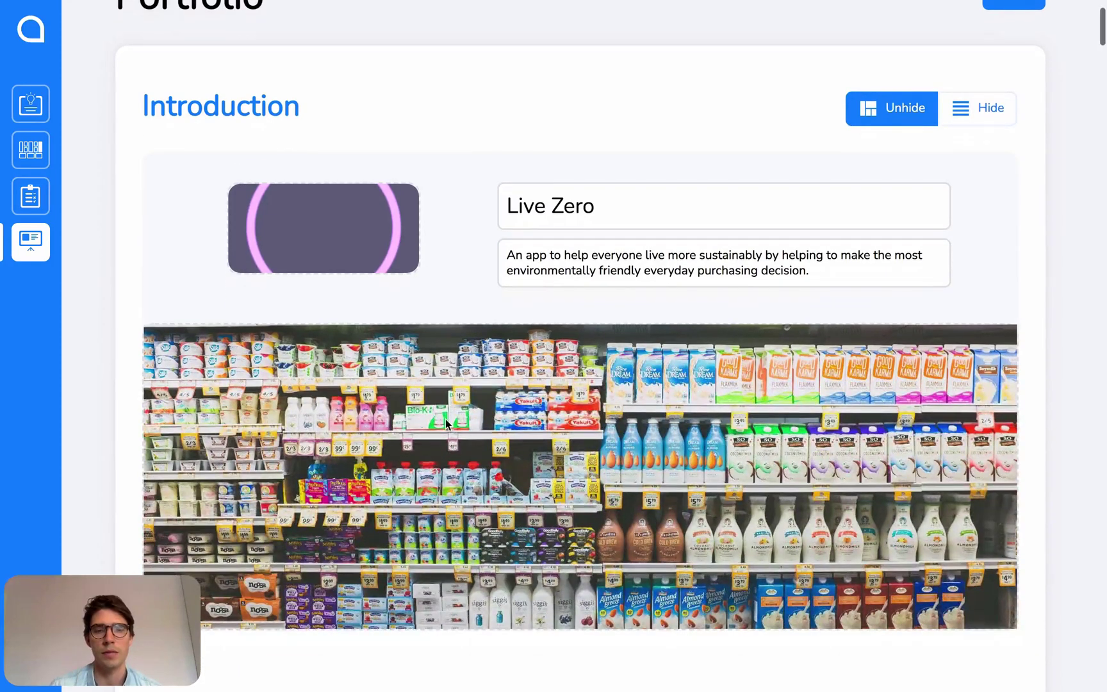
scroll(551, 187, down, 10)
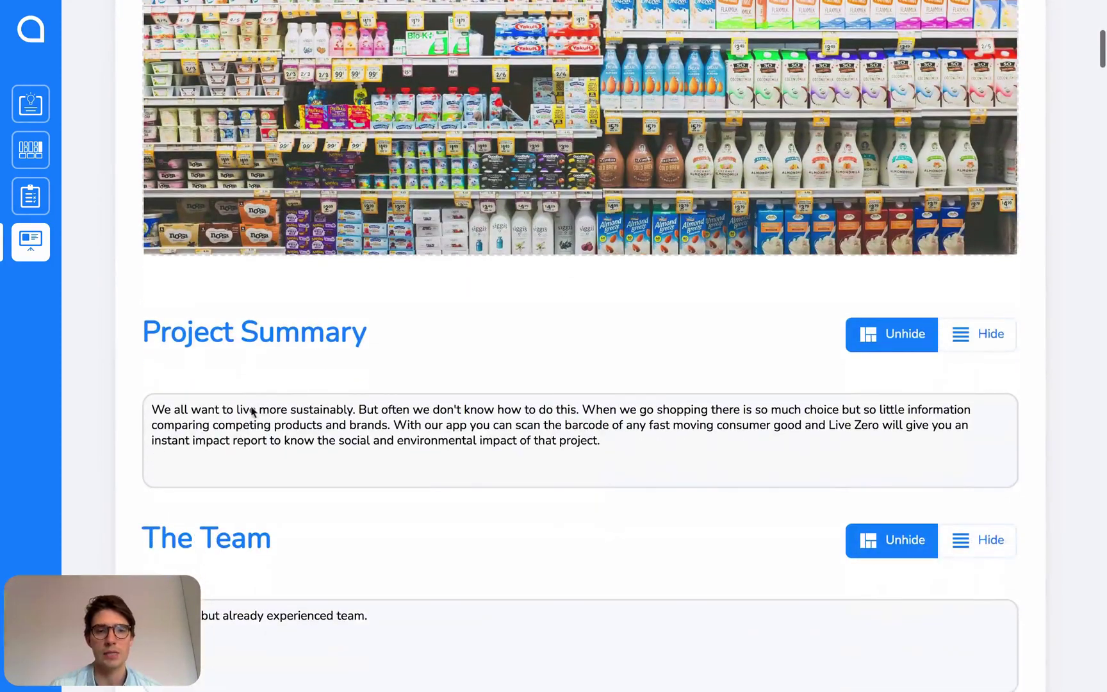
scroll(251, 417, down, 10)
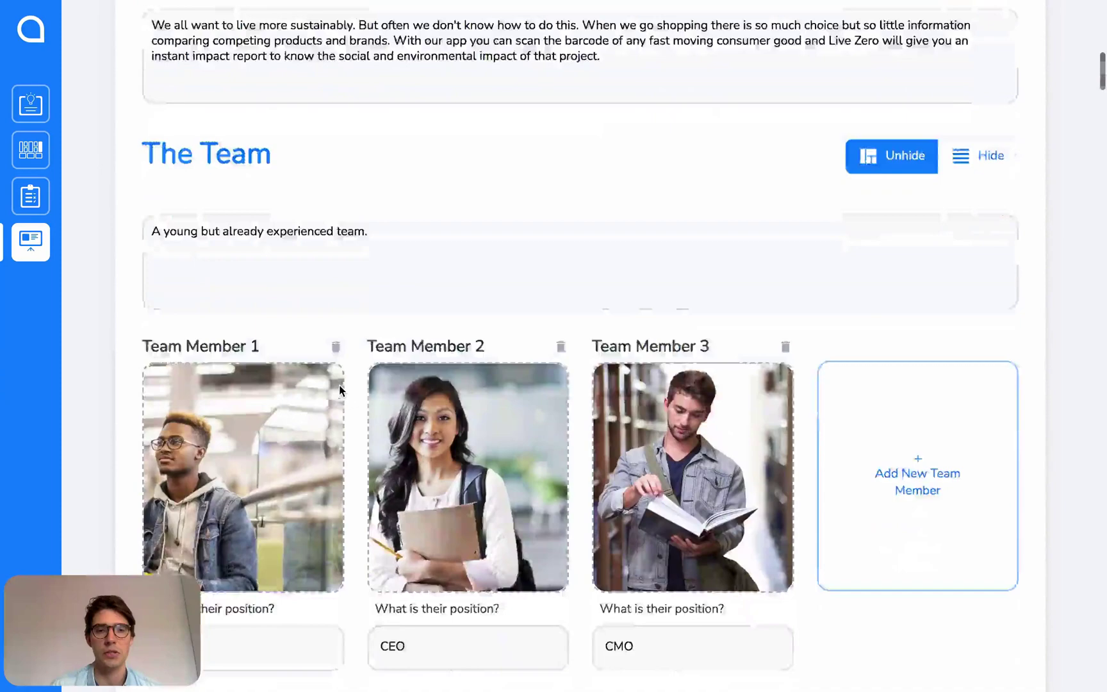
scroll(339, 390, down, 20)
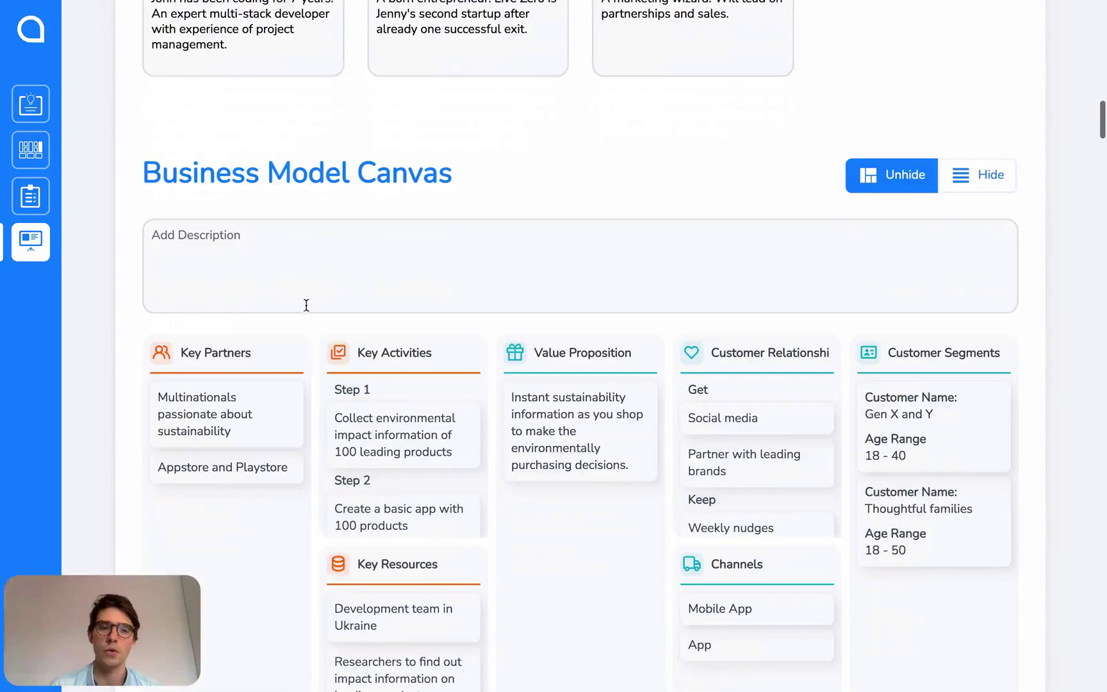
- Review the Portfolio's Business Model Canvas, Testing, Desirability and Customer Segment sections, including the Gen X and Y segment
scroll(438, 221, down, 2)
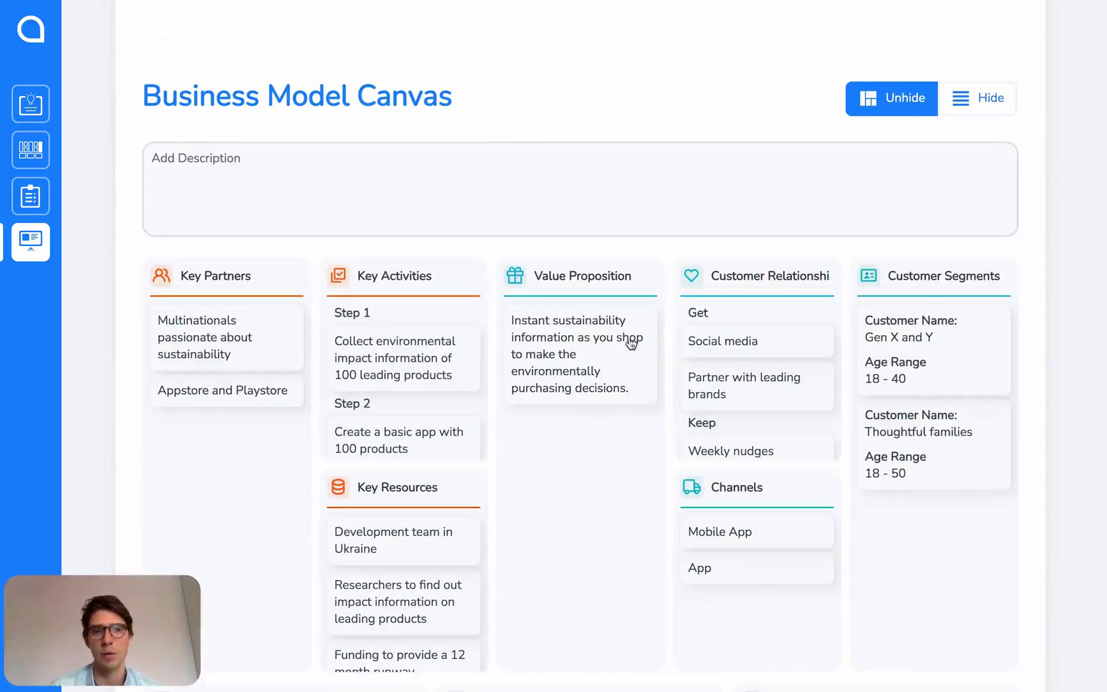
scroll(554, 440, down, 20)
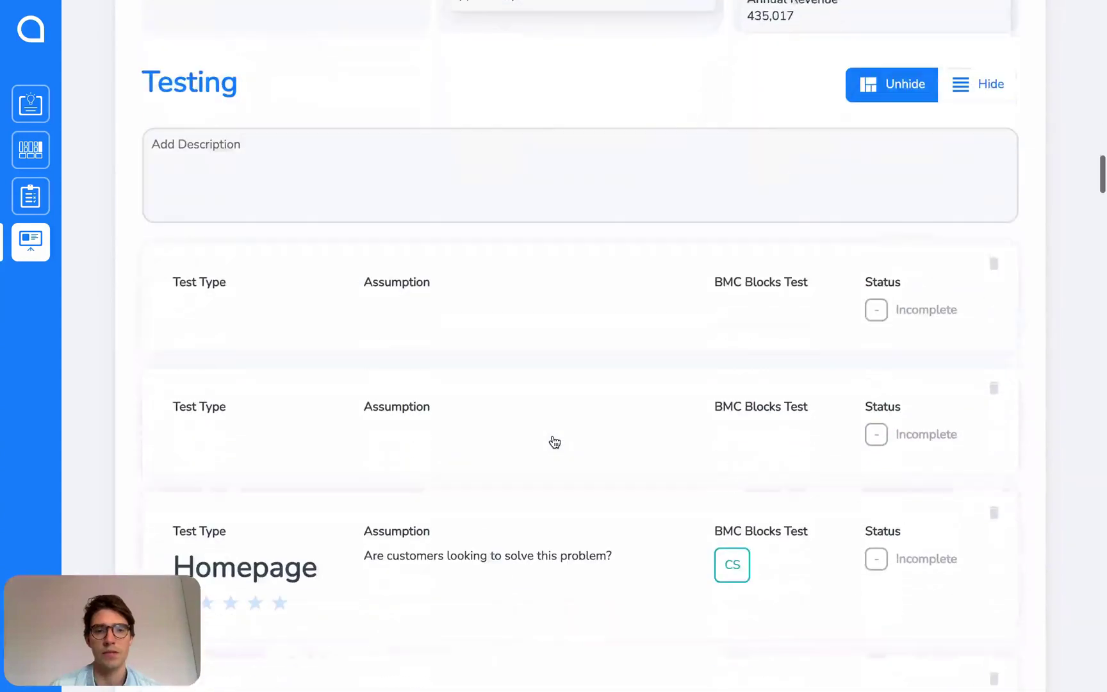
scroll(563, 551, down, 20)
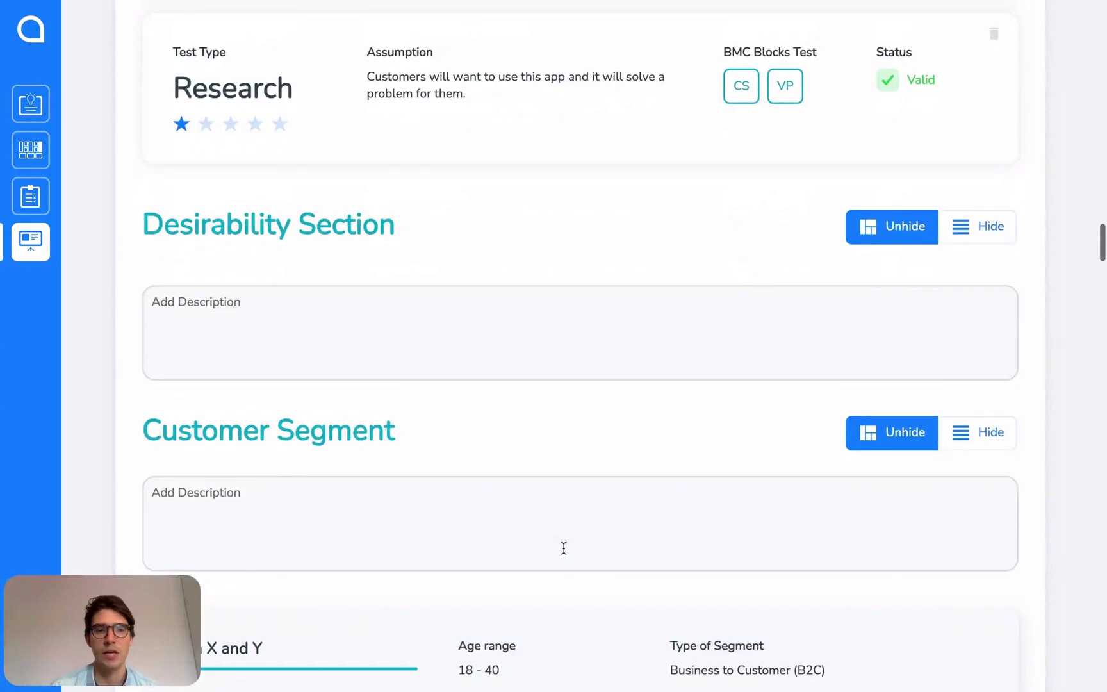
scroll(564, 548, down, 5)
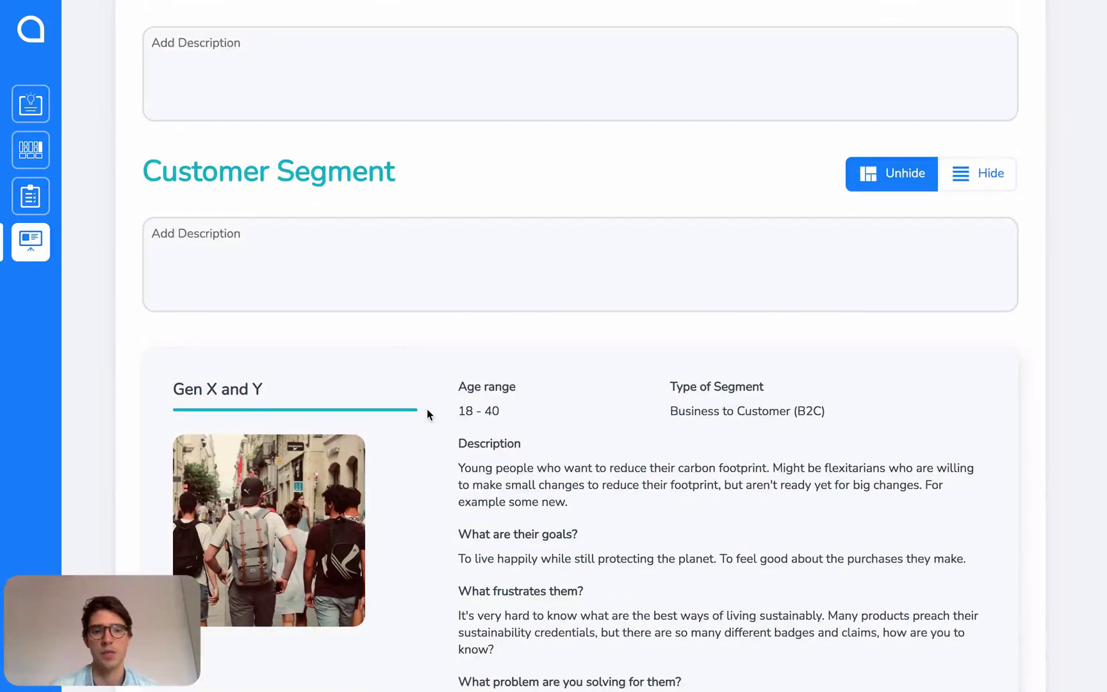
- View the Portfolio's export settings, examining the sections to include and the web link option, and close them
scroll(426, 409, up, 20)
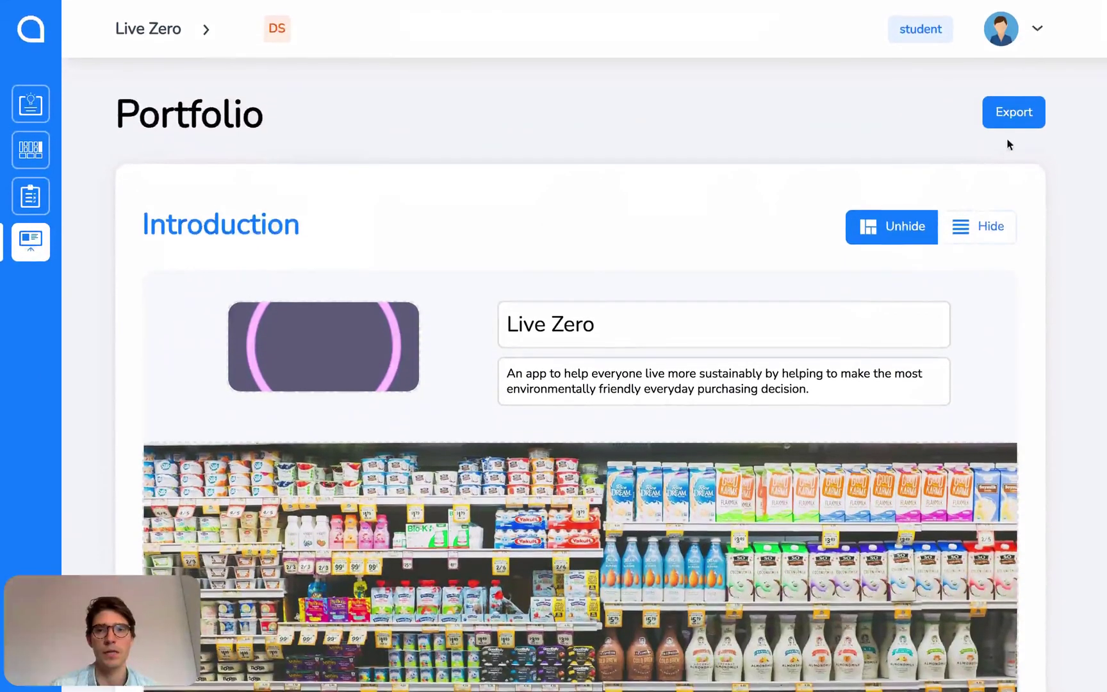
click(1015, 112)
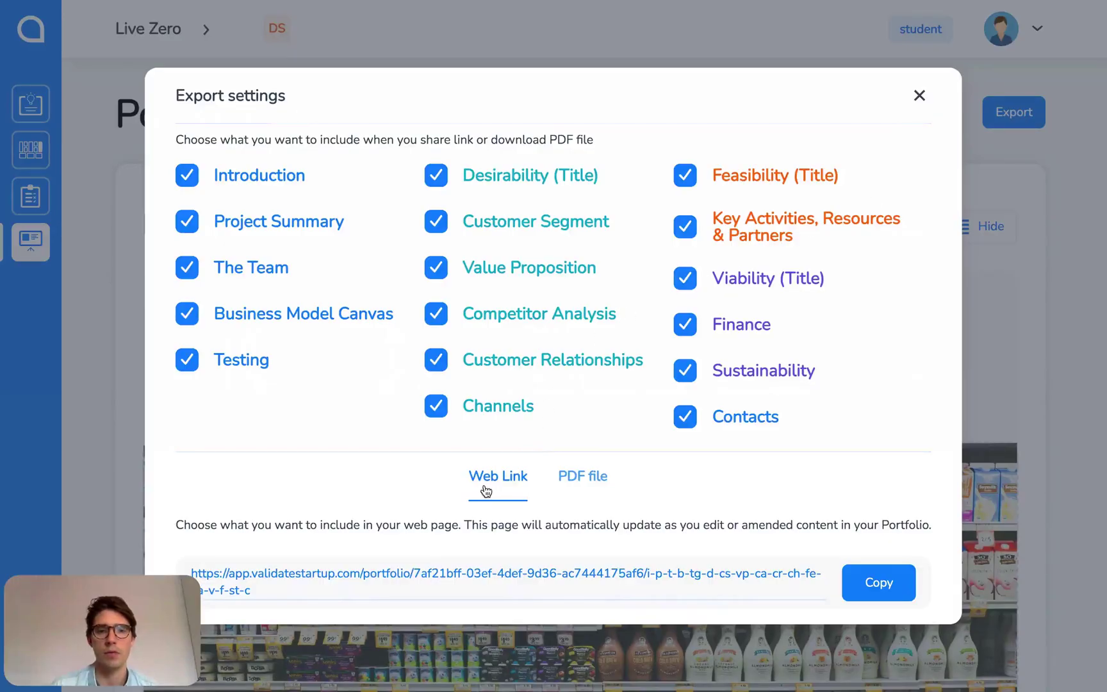
click(918, 96)
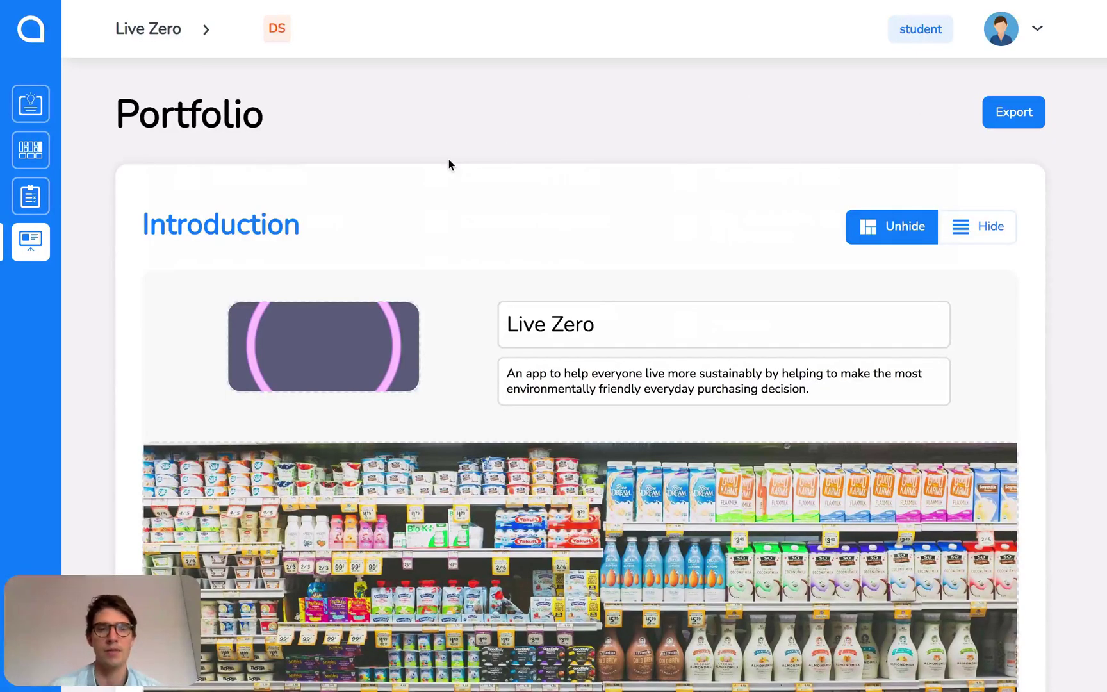